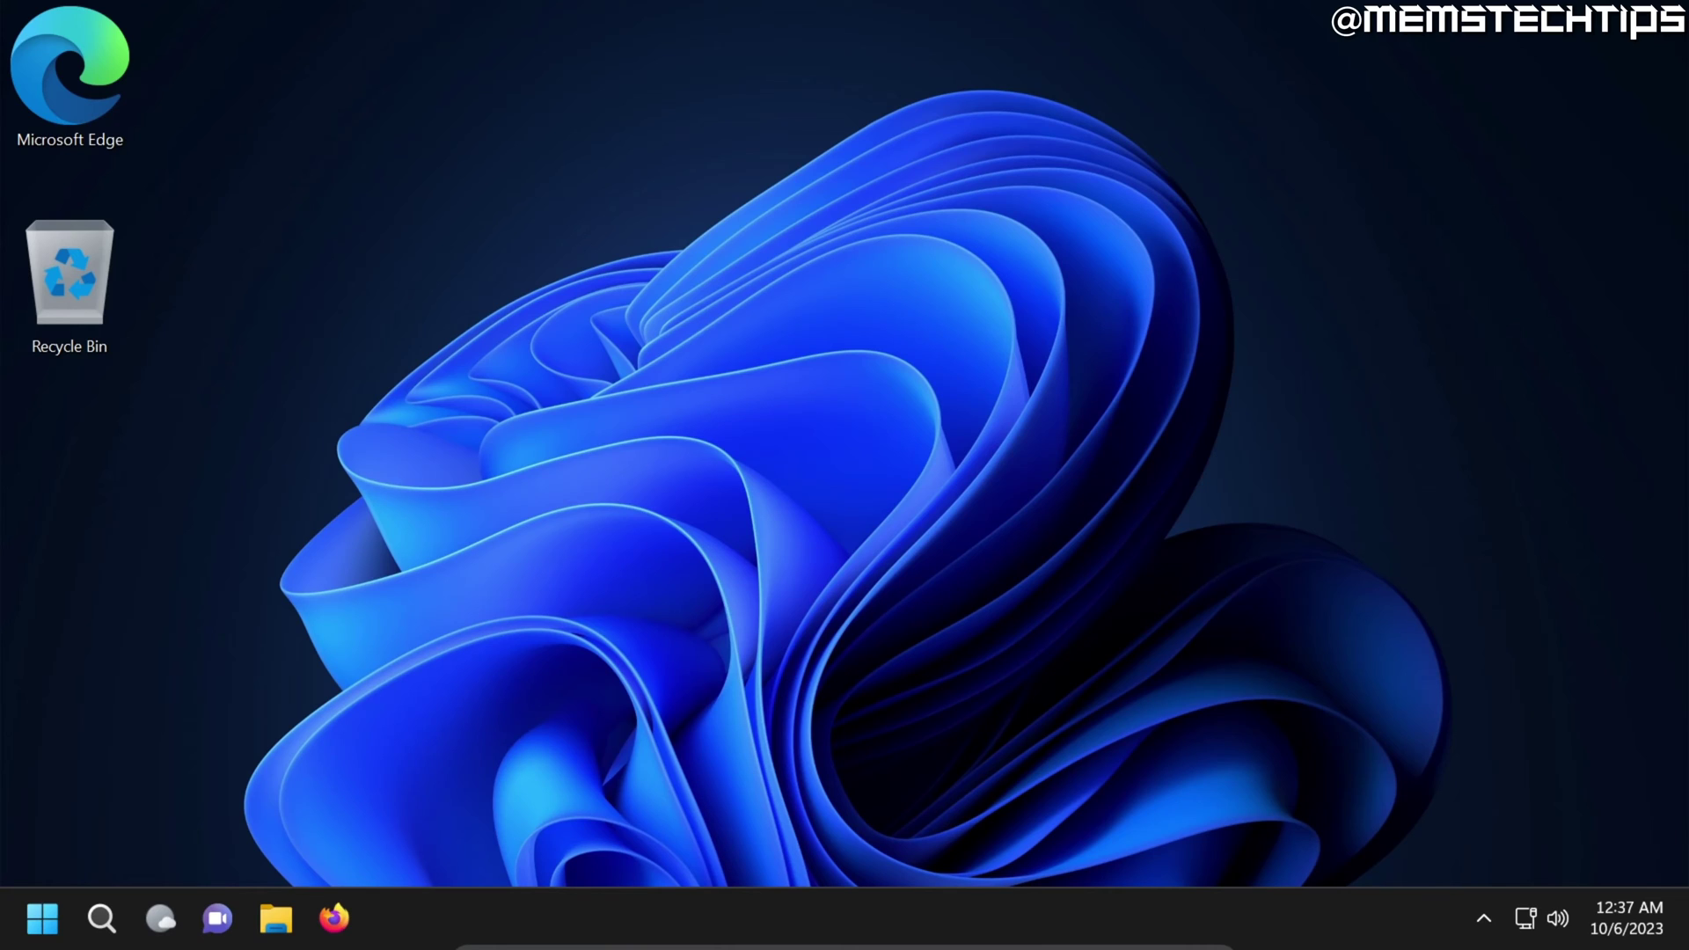
- Open the Start button's quick system menu to reach Shut down or sign out
{"action": "right_click", "coordinate": [41, 920]}
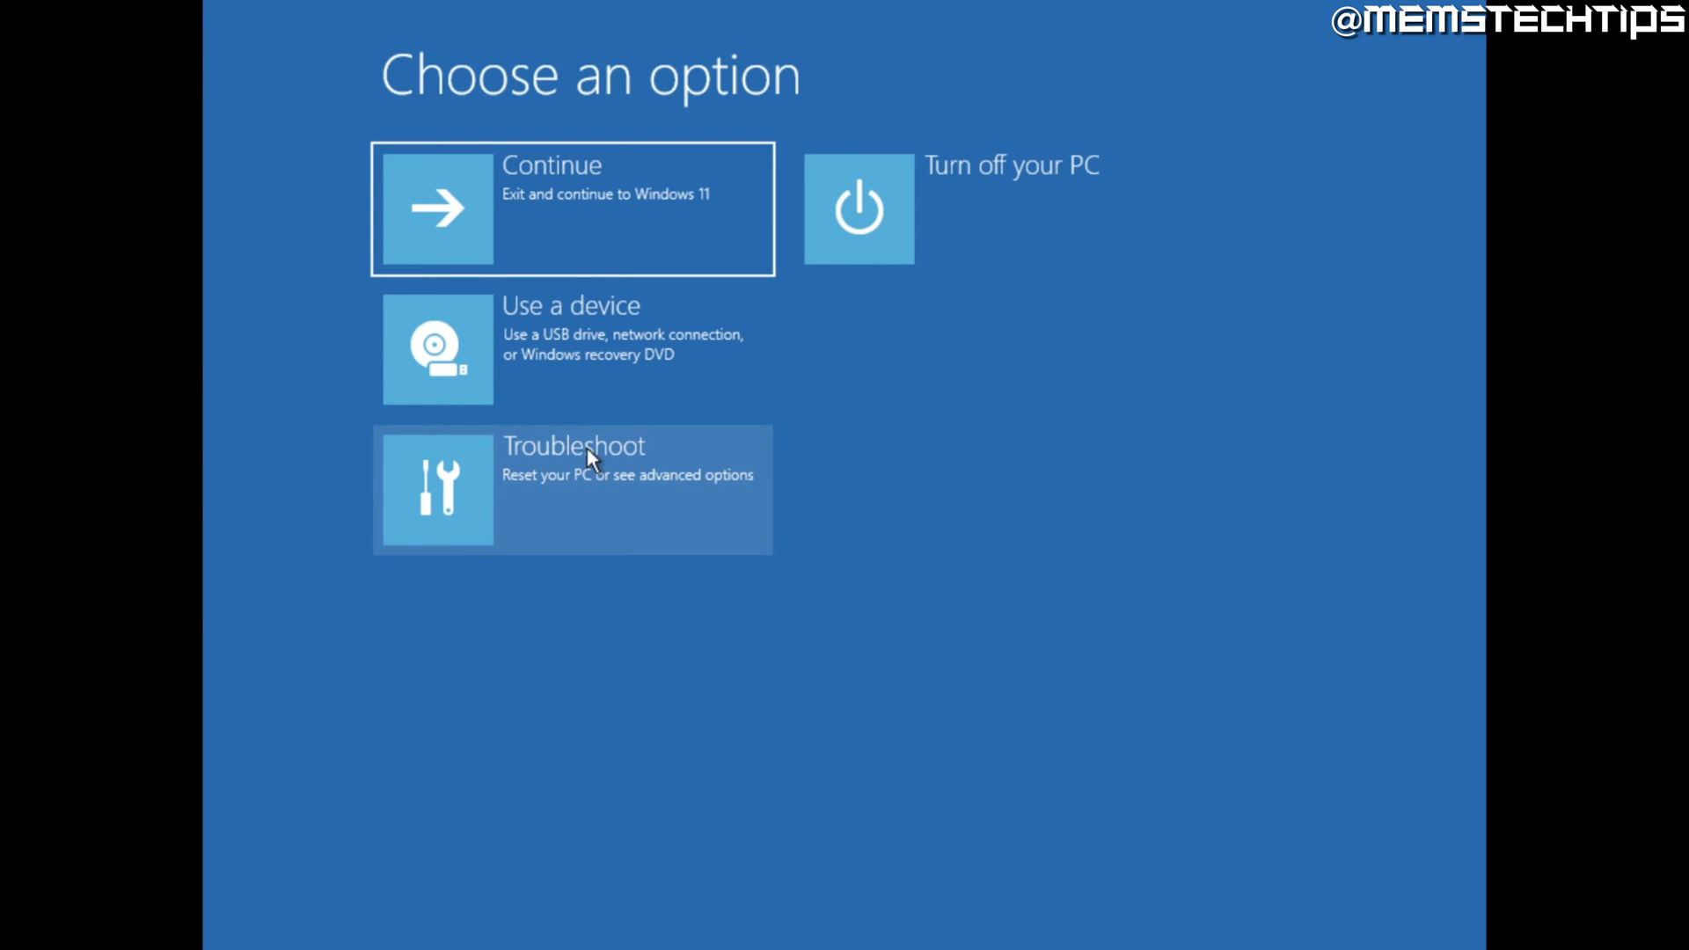
- Go through Troubleshoot and Advanced options to the Startup Settings page
{"action": "left_click", "coordinate": [548, 505]}
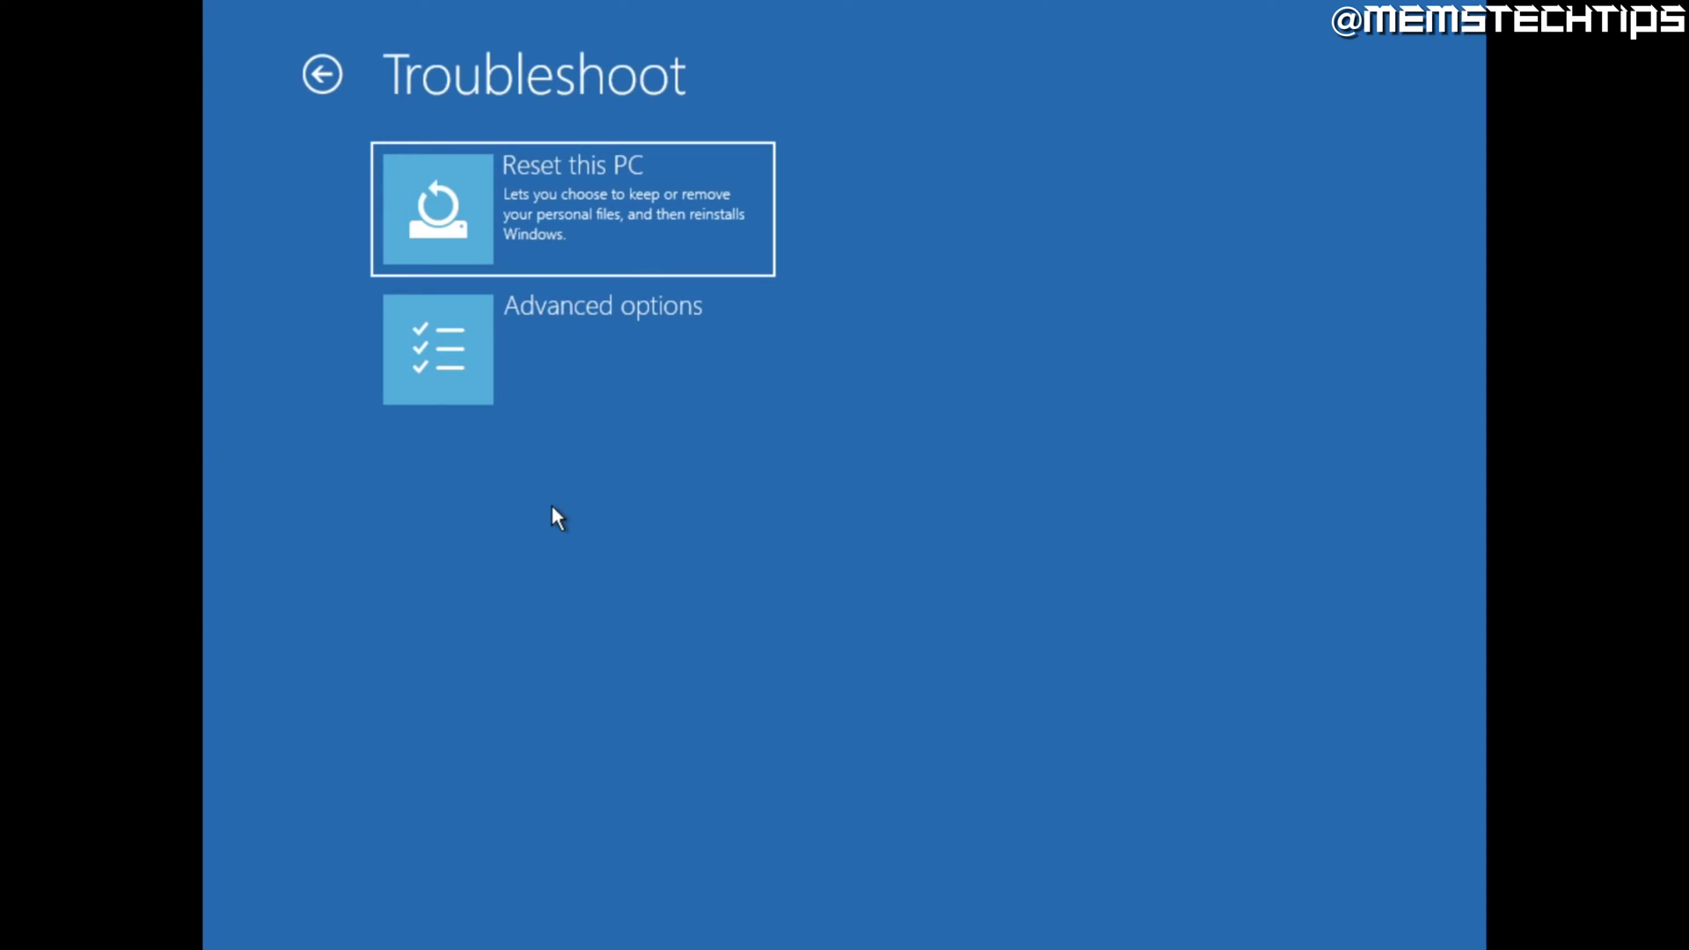
{"action": "left_click", "coordinate": [594, 345]}
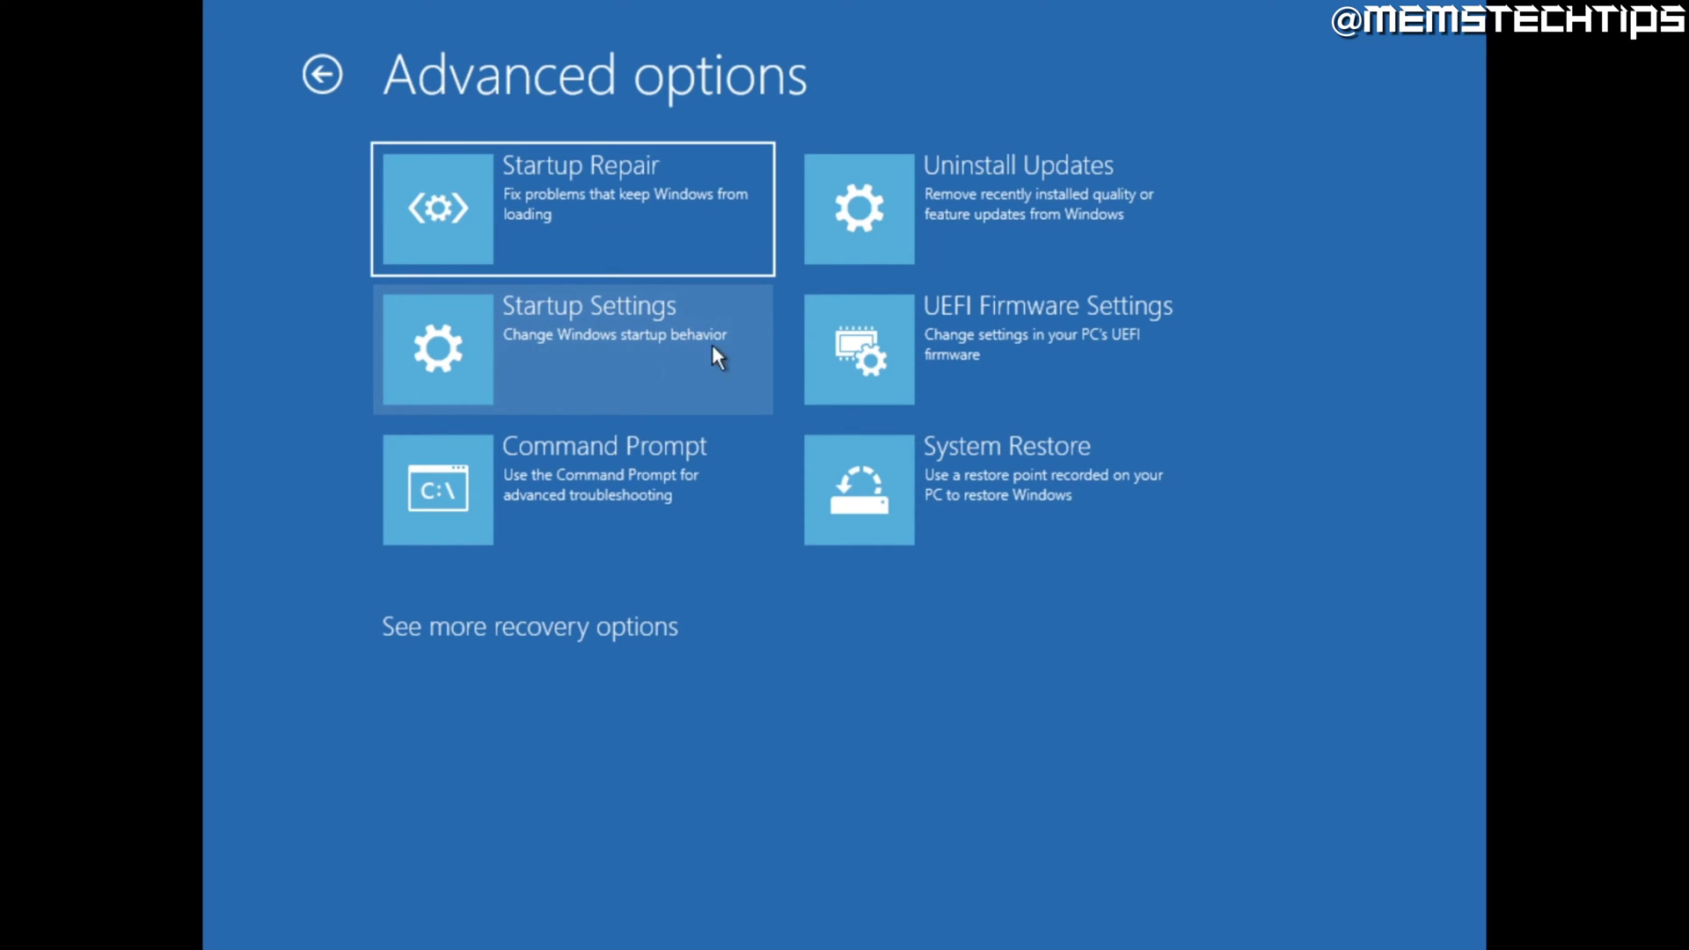
{"action": "left_click", "coordinate": [602, 334]}
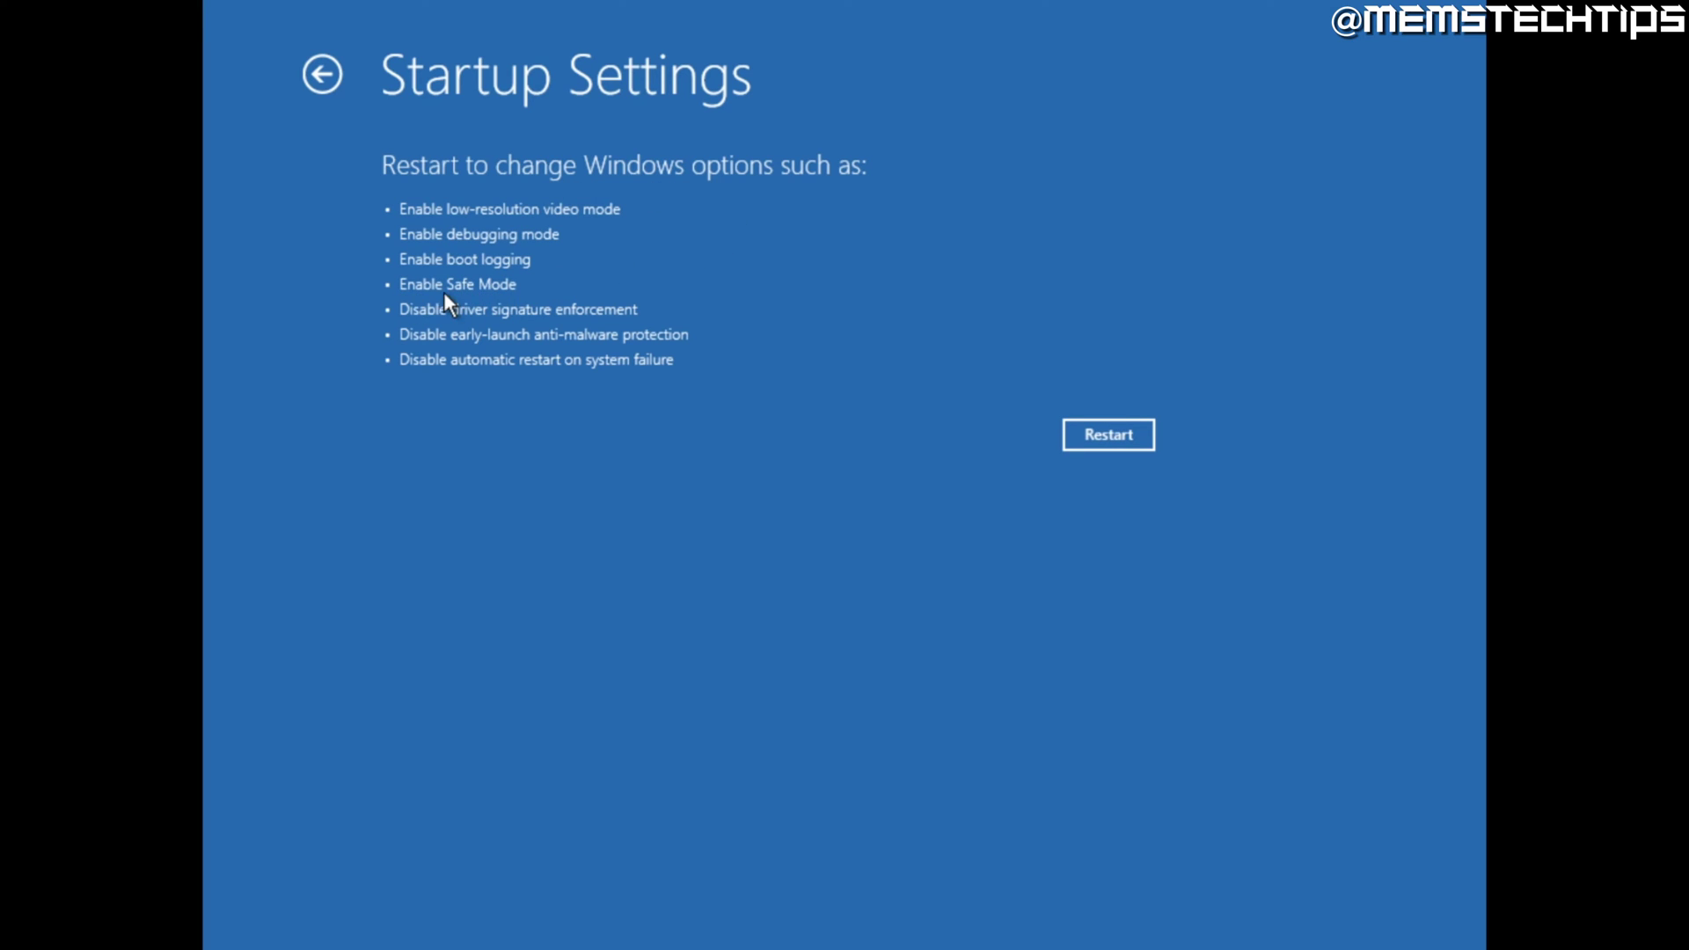
- Restart into Advanced Boot Options and highlight Safe Mode with Networking
{"action": "left_click", "coordinate": [1125, 437]}
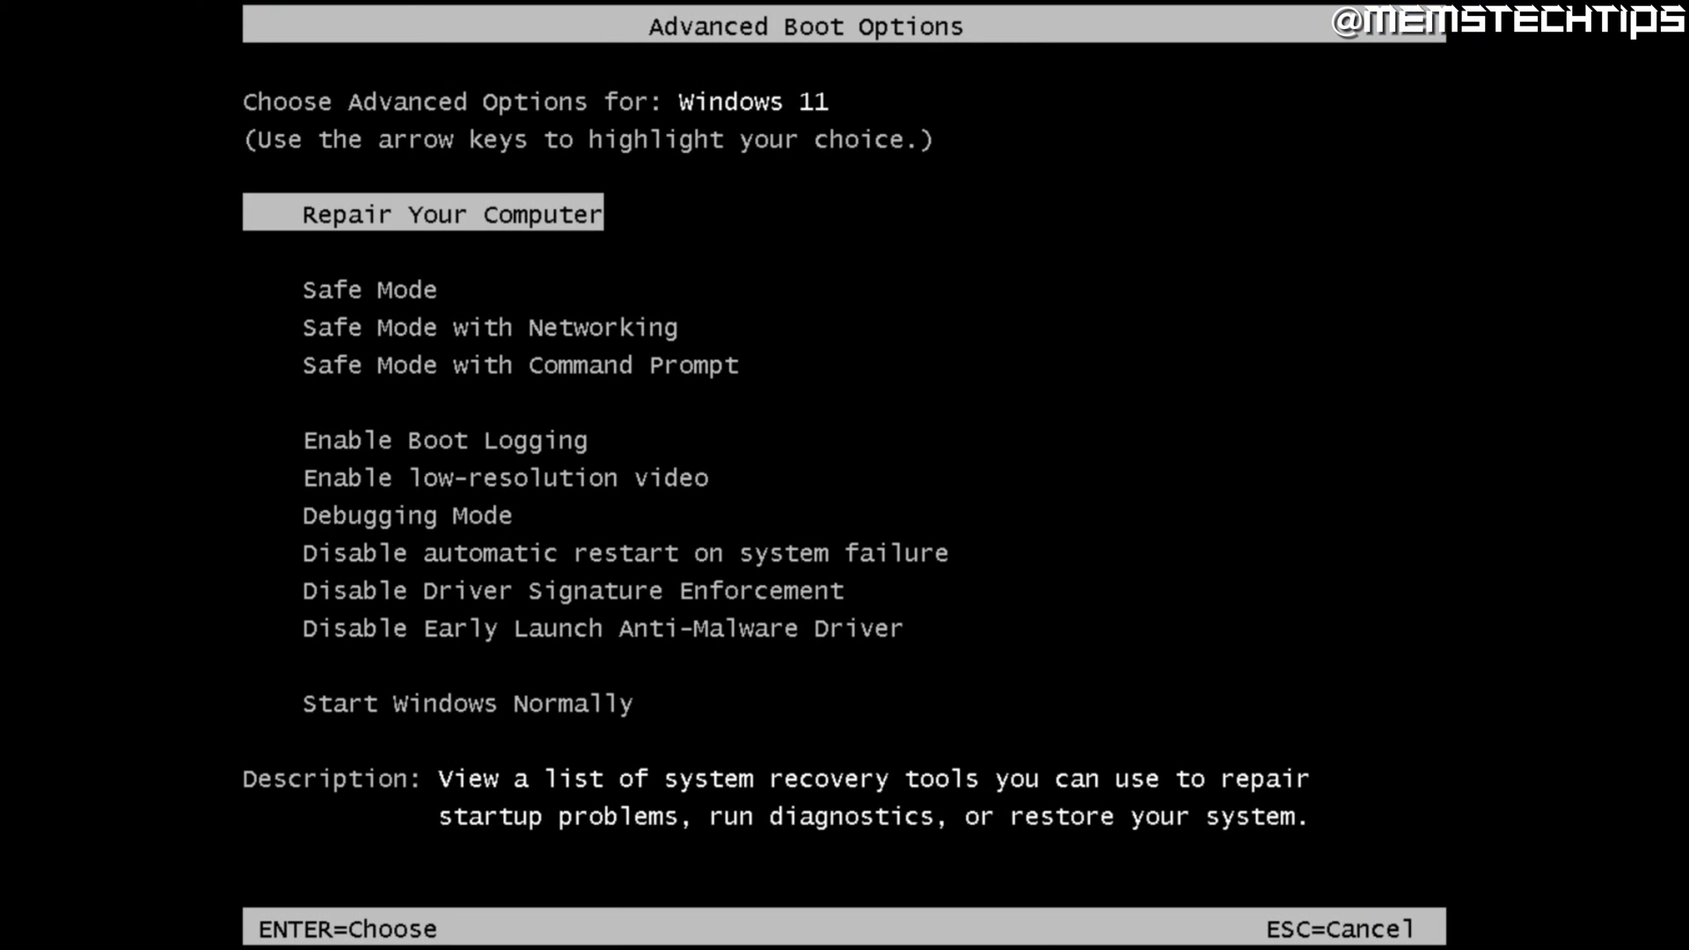
{"action": "key", "text": "Down"}
{"action": "key", "text": "Down"}
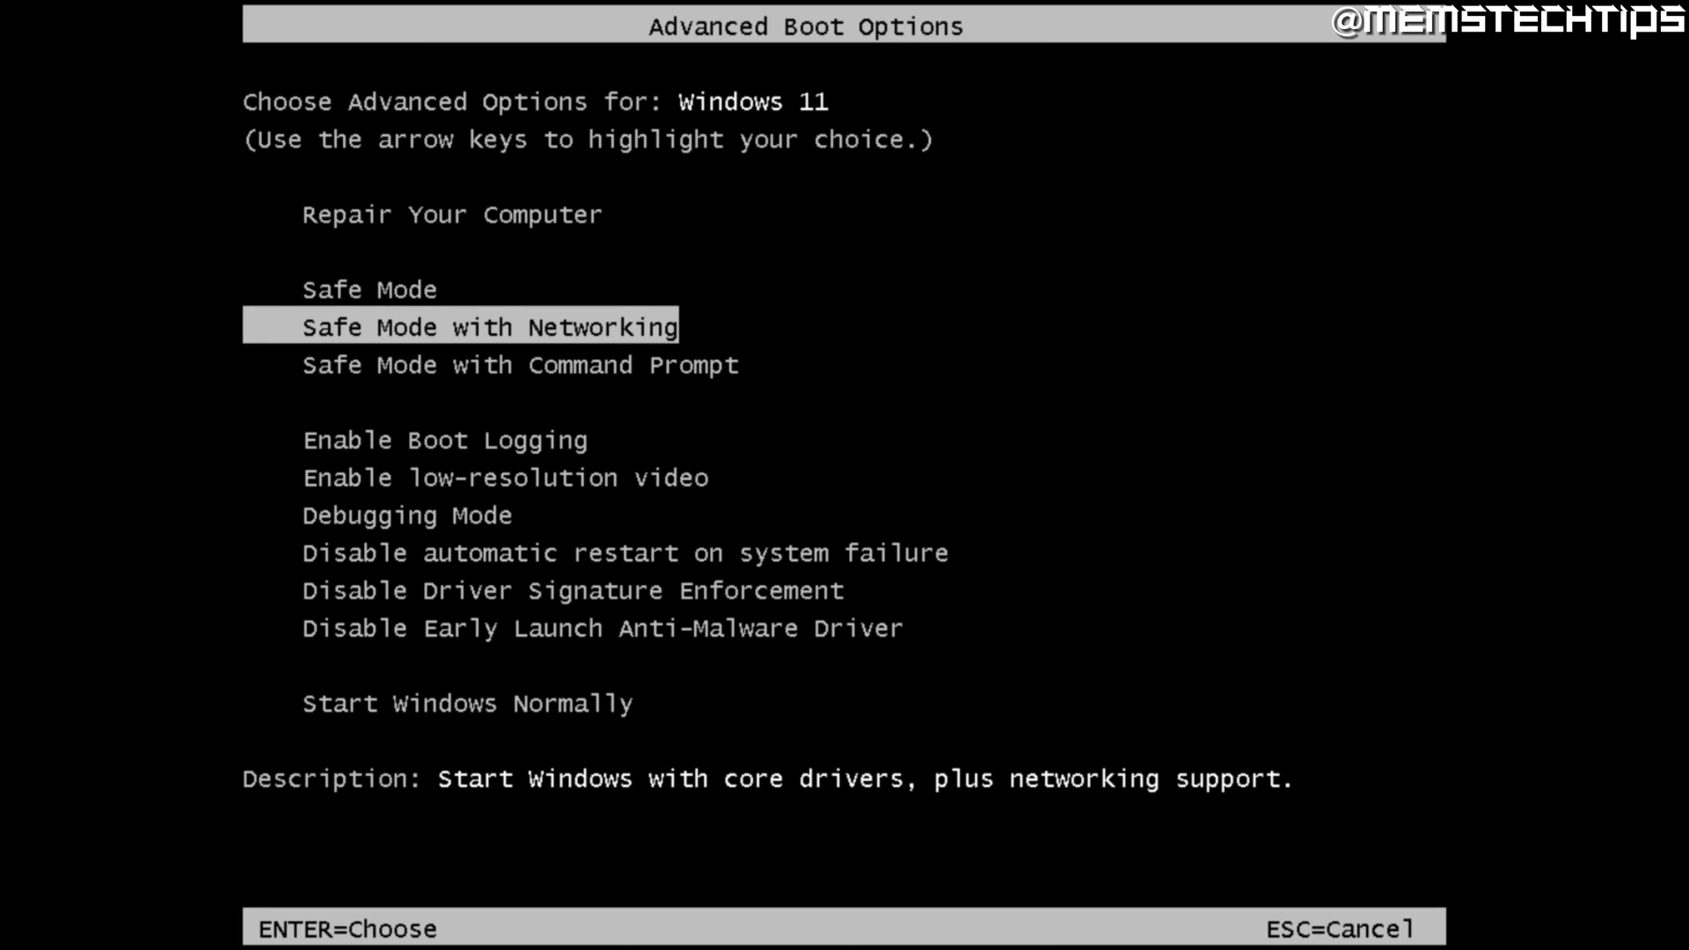